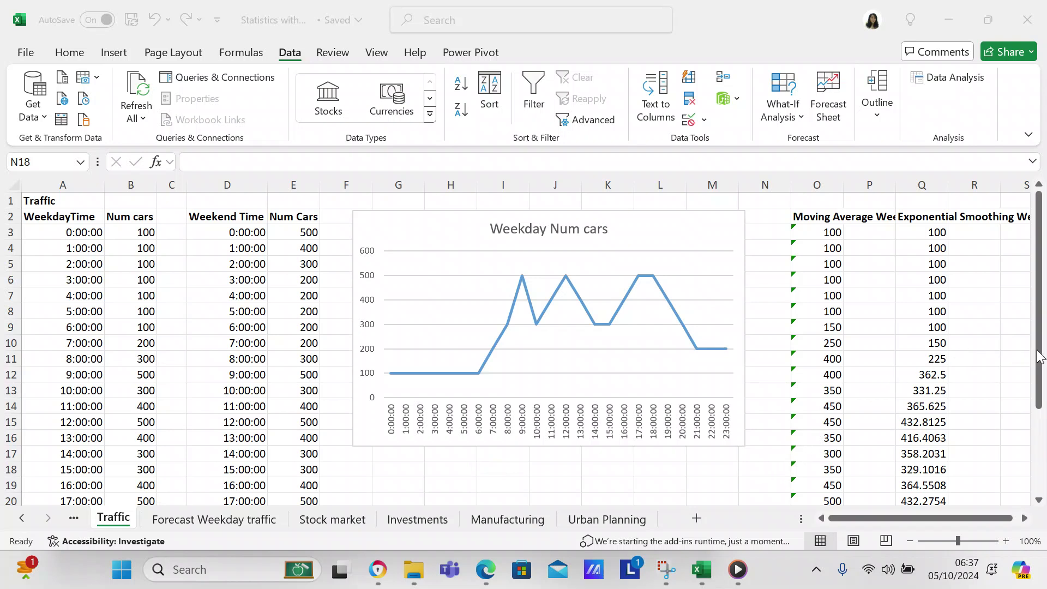
click(1034, 434)
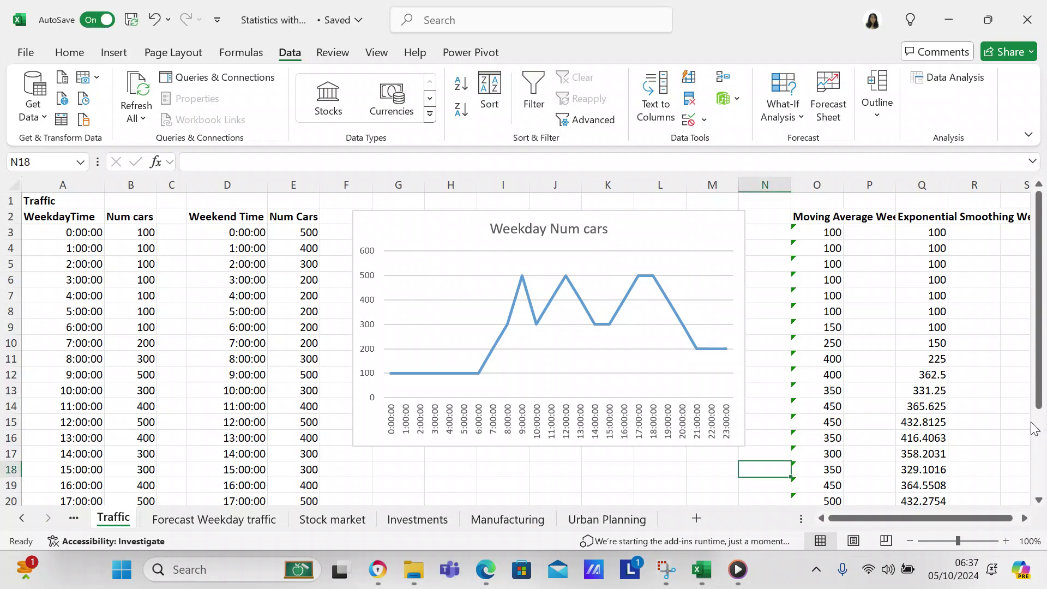
drag(1039, 405, 1009, 306)
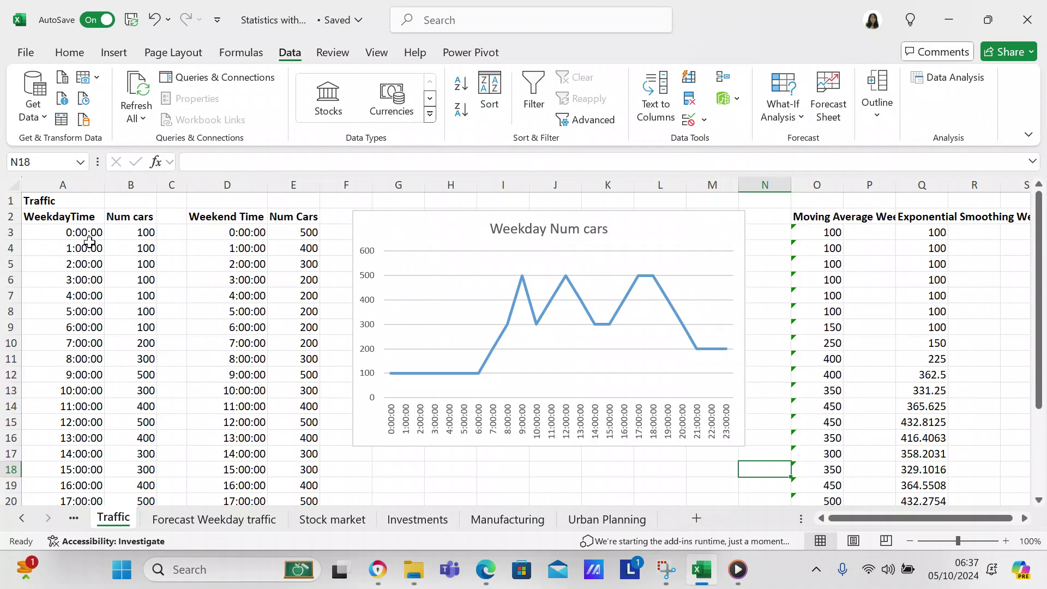
drag(1036, 354, 1043, 281)
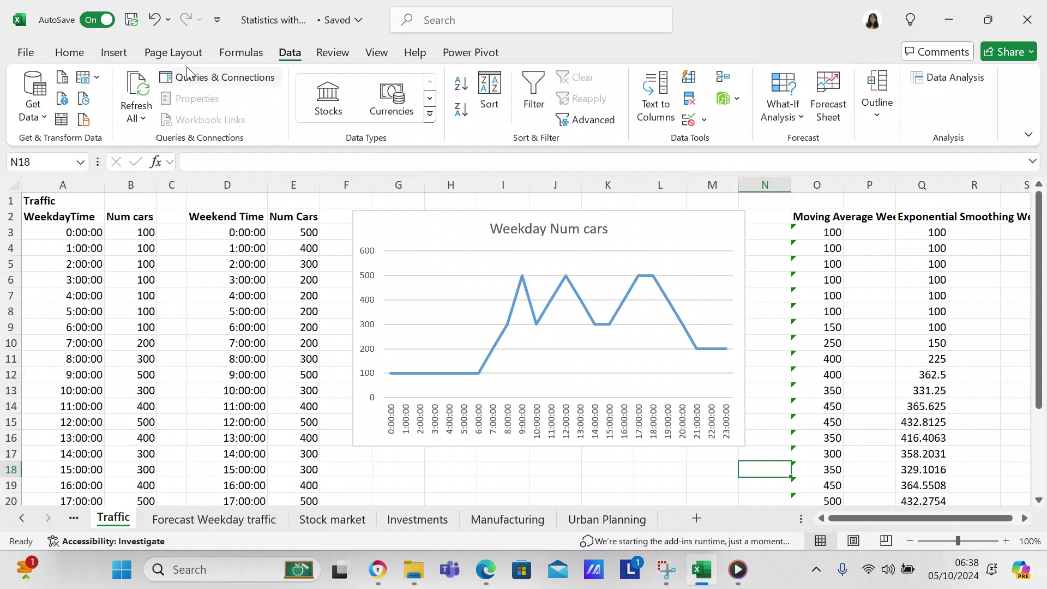
Step: Select the weekday time and number-of-cars data with its headers, range A2:B26, on the Traffic sheet
click(115, 58)
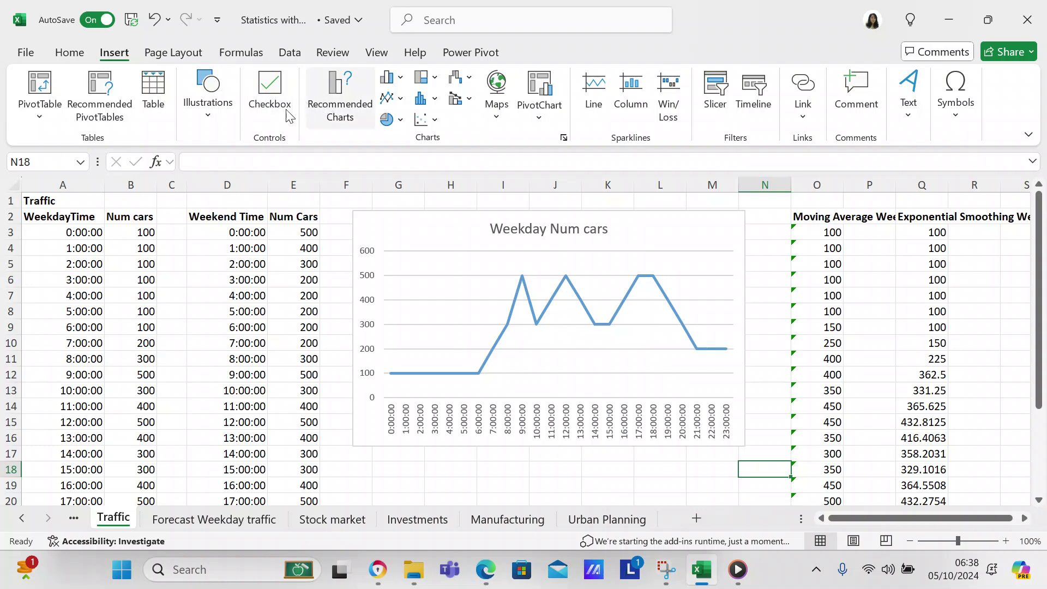
click(43, 218)
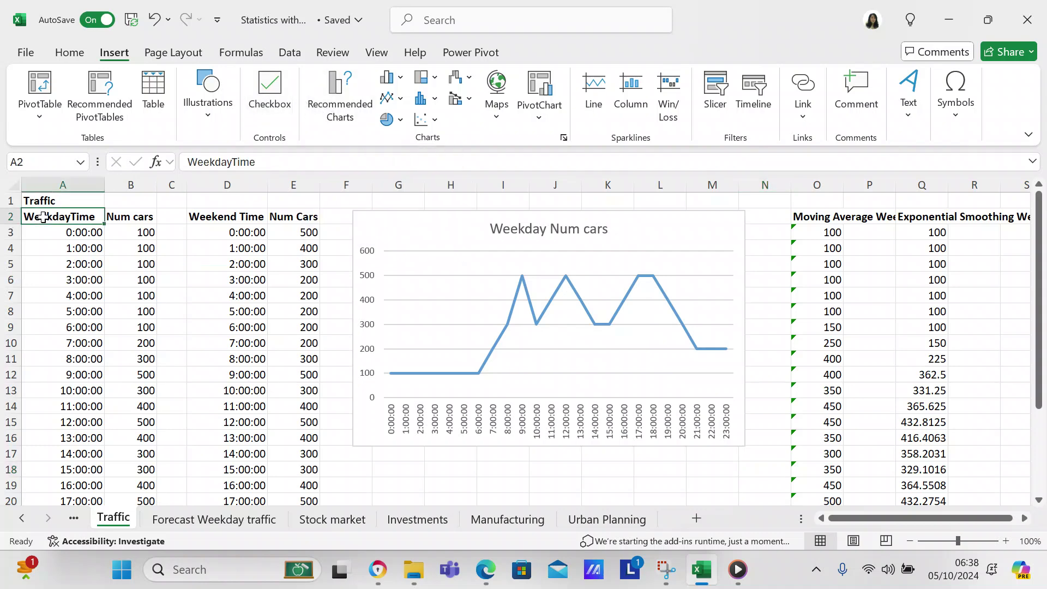
key(shift+Right)
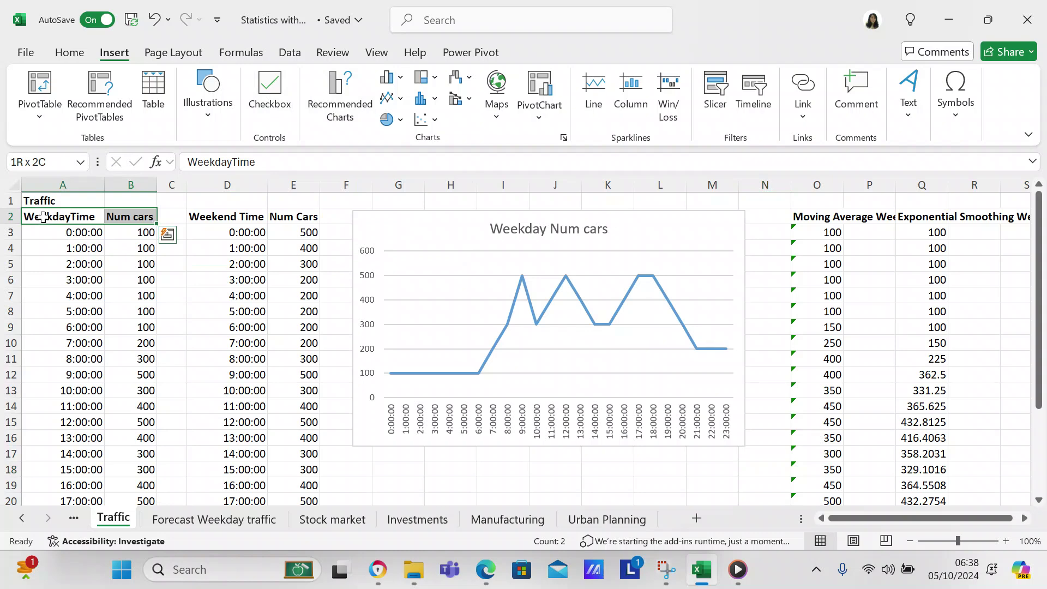
key(shift+Down)
key(shift+Down)
key(shift+Down)
key(shift+Down)
key(shift+Down)
key(shift+Down)
key(shift+Down)
key(shift+Down)
key(shift+Down)
key(shift+Down)
key(shift+Down)
key(shift+Down)
key(shift+Down)
key(shift+Down)
key(shift+Down)
key(shift+Down)
key(shift+Down)
key(shift+Down)
key(shift+Down)
key(shift+Down)
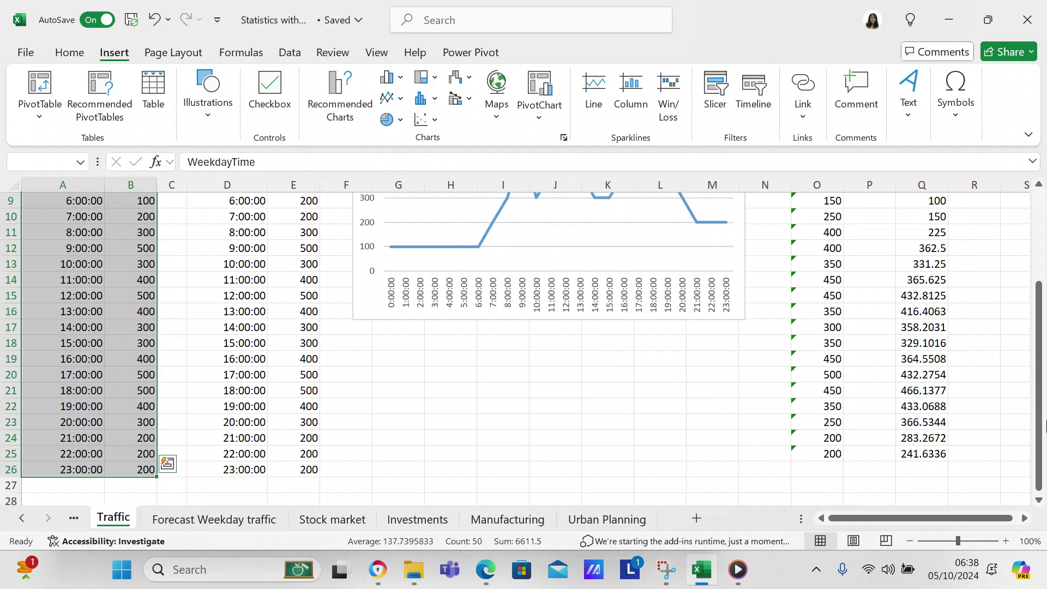
drag(1044, 439, 1045, 366)
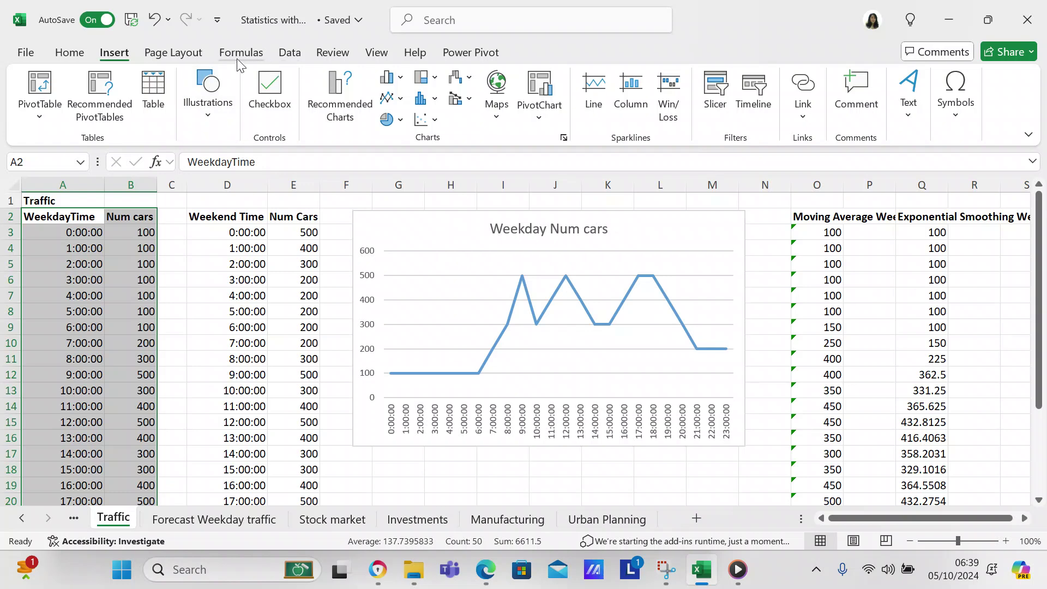
Step: Preview the Line and X Y (Scatter) chart types for the selected weekday traffic data, and close the chart dialog without inserting one
click(327, 113)
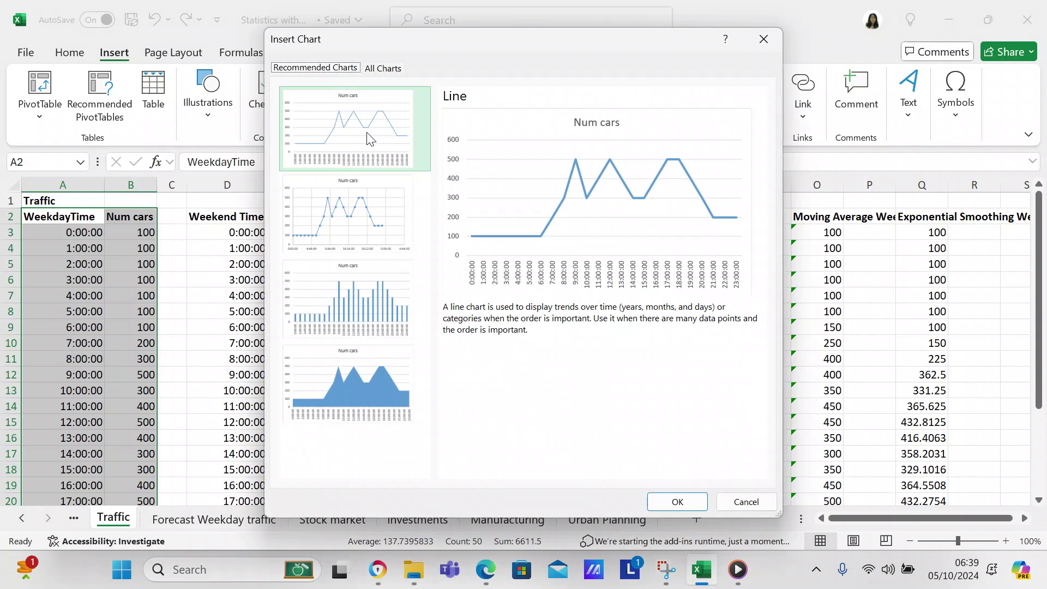
click(373, 71)
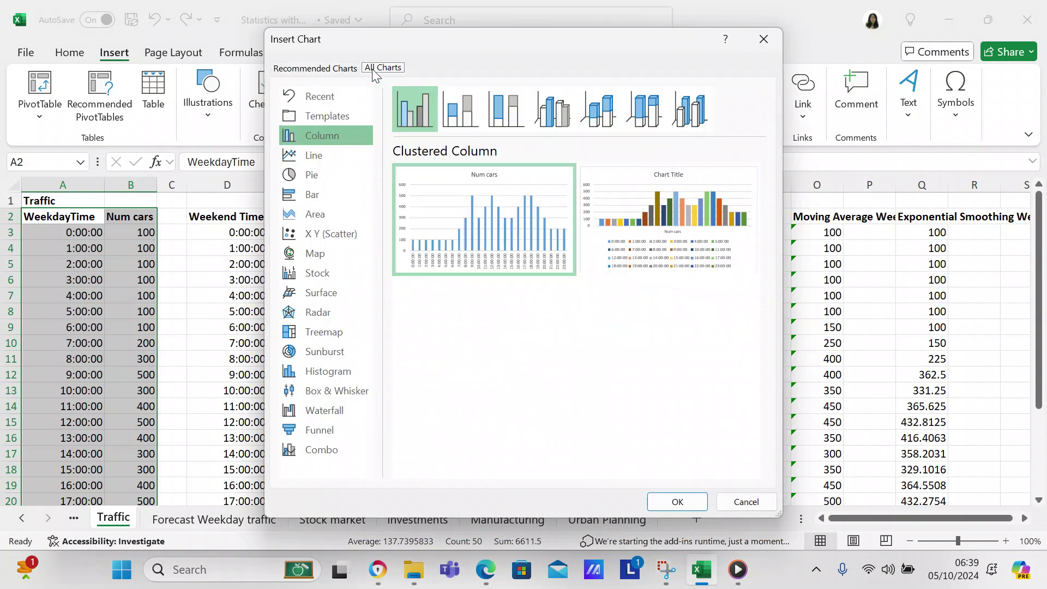
click(310, 158)
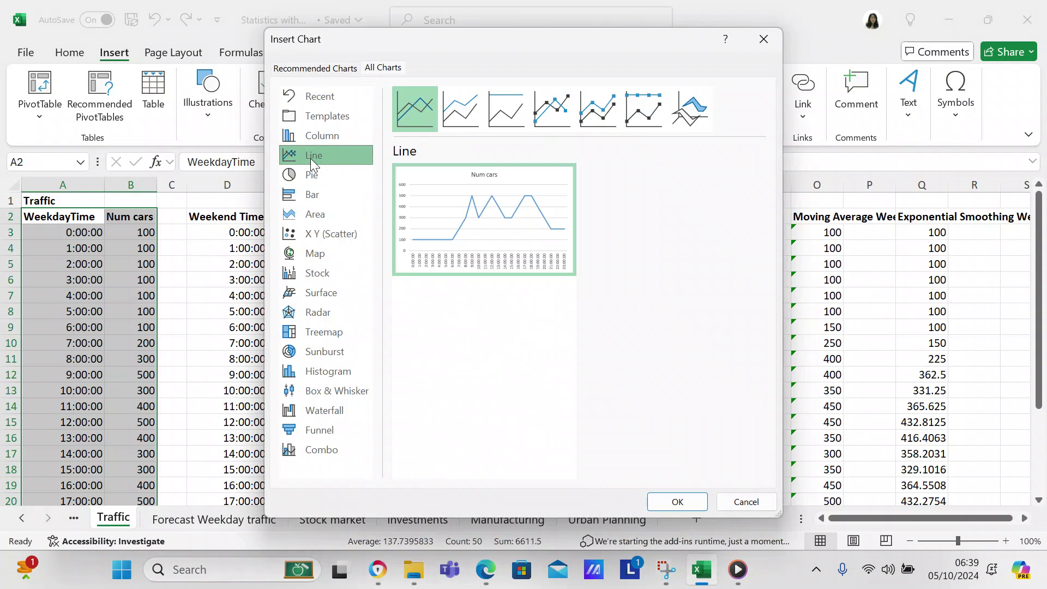
click(310, 227)
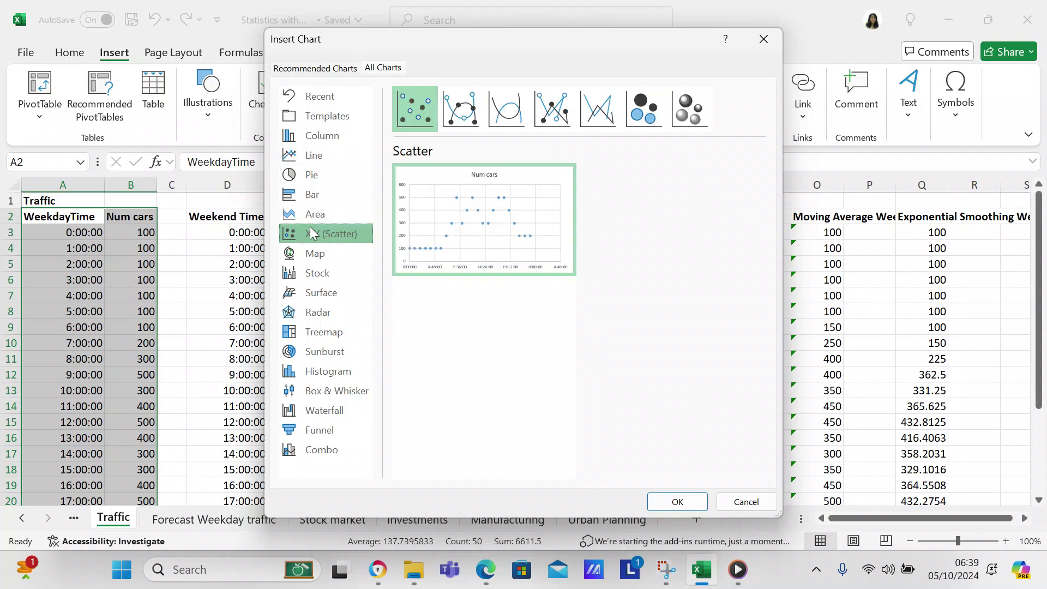
click(318, 161)
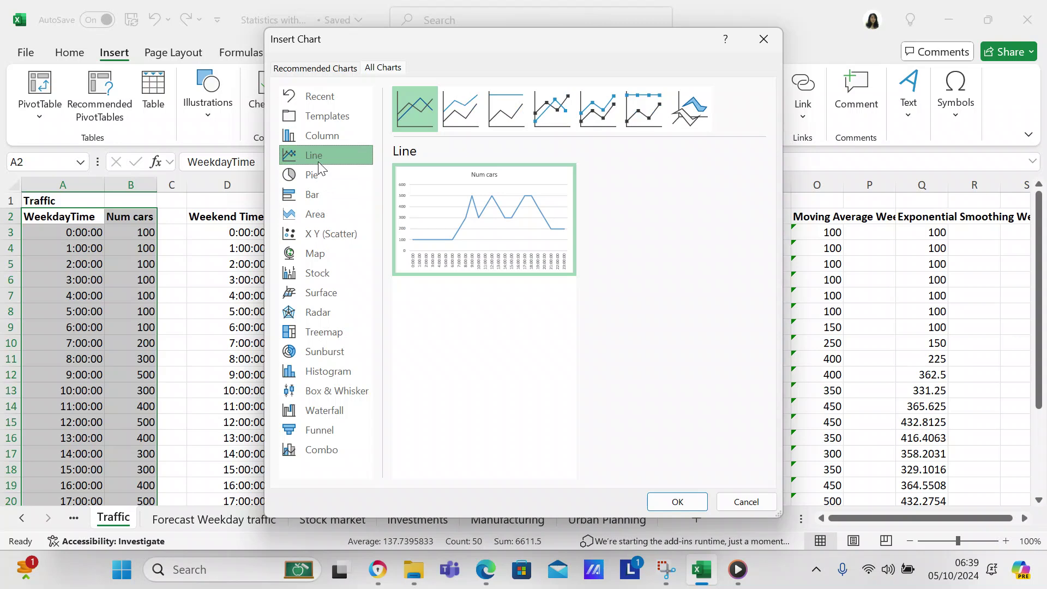
click(741, 501)
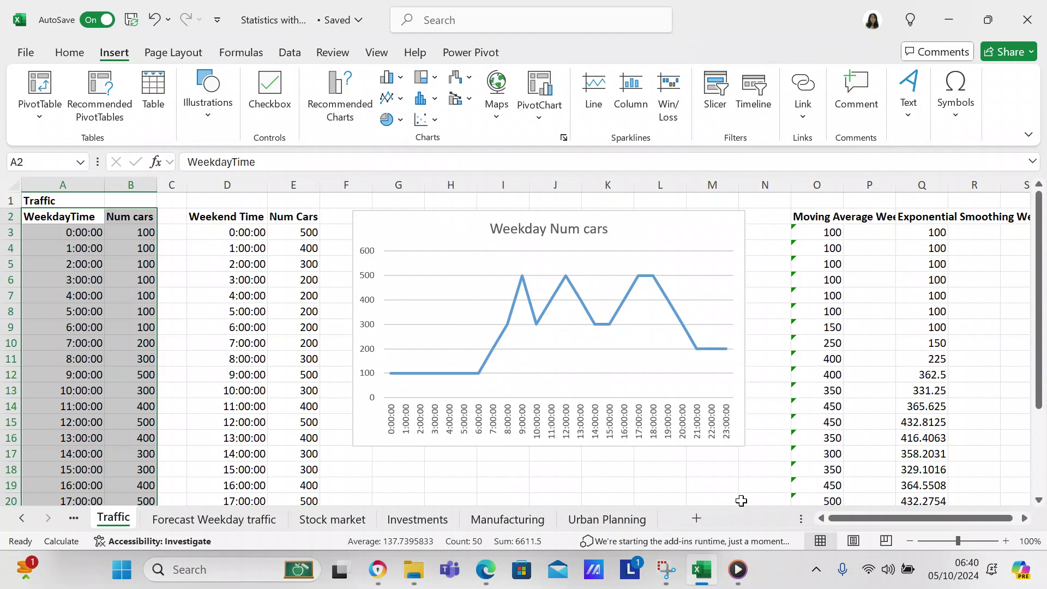
Step: View the settings of the Exponential Smoothing analysis tool, and close it without running the analysis
drag(888, 517, 899, 518)
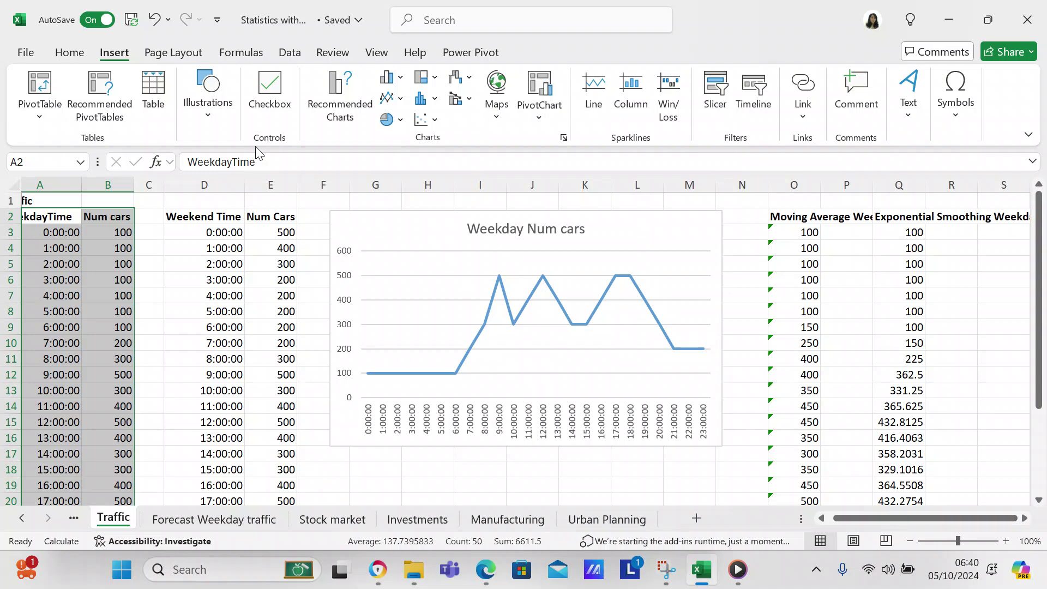
click(286, 56)
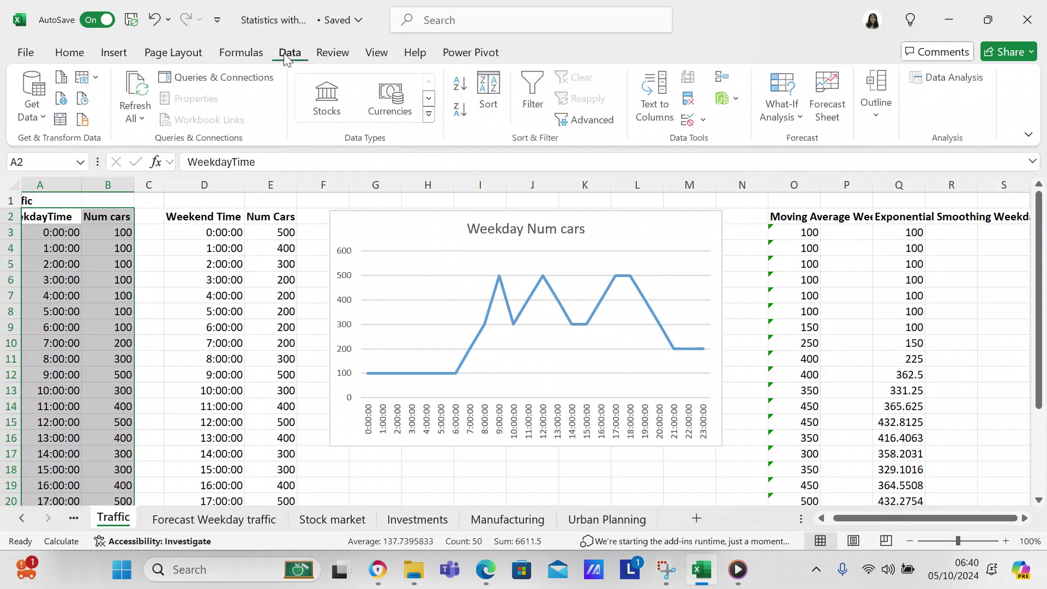
click(938, 81)
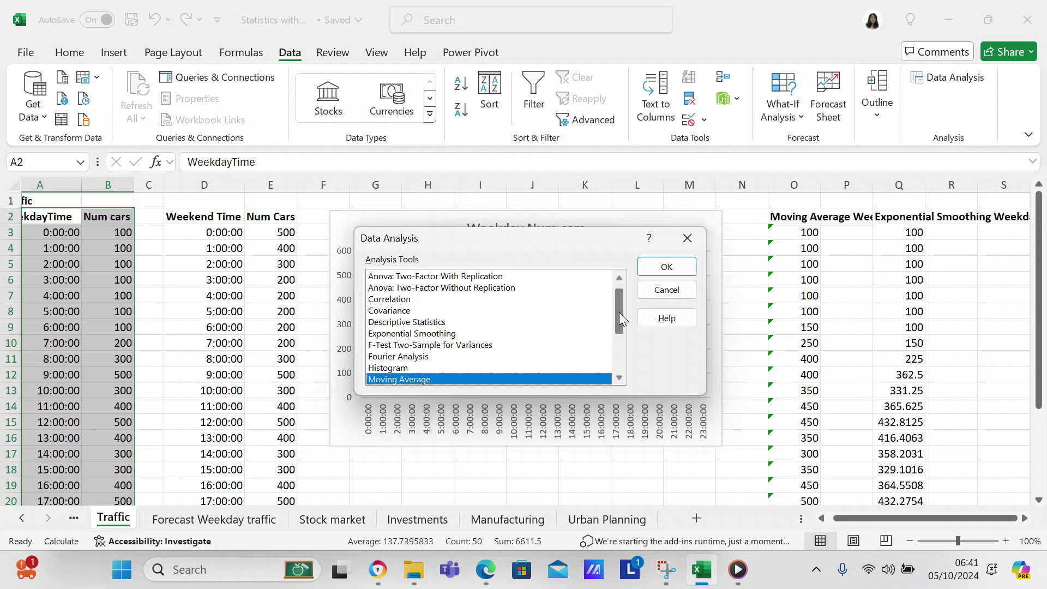
mouse_move(620, 315)
mouse_down()
mouse_move(609, 359)
mouse_move(609, 328)
mouse_up()
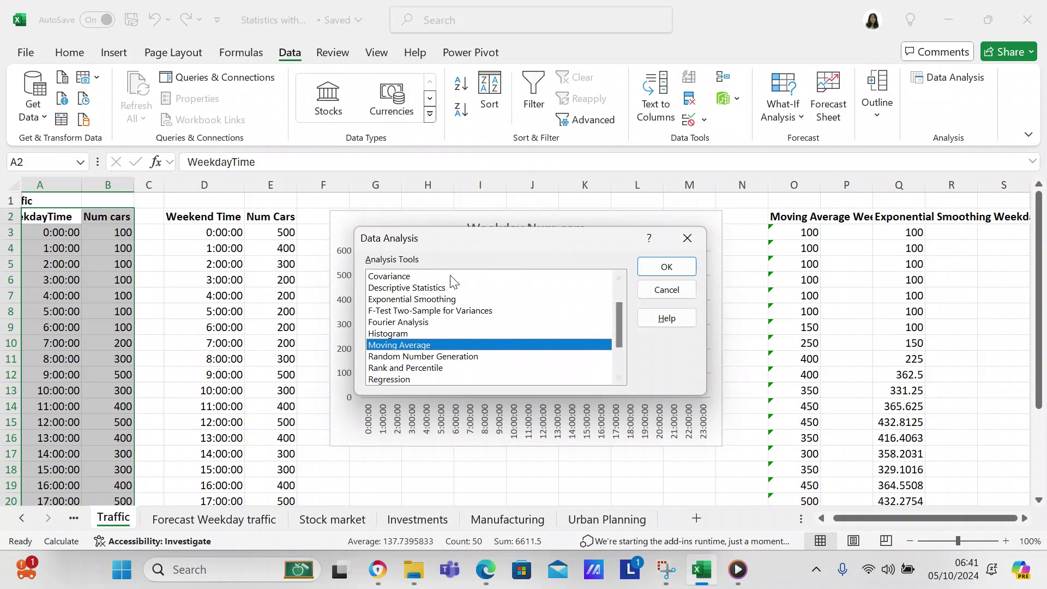
click(446, 299)
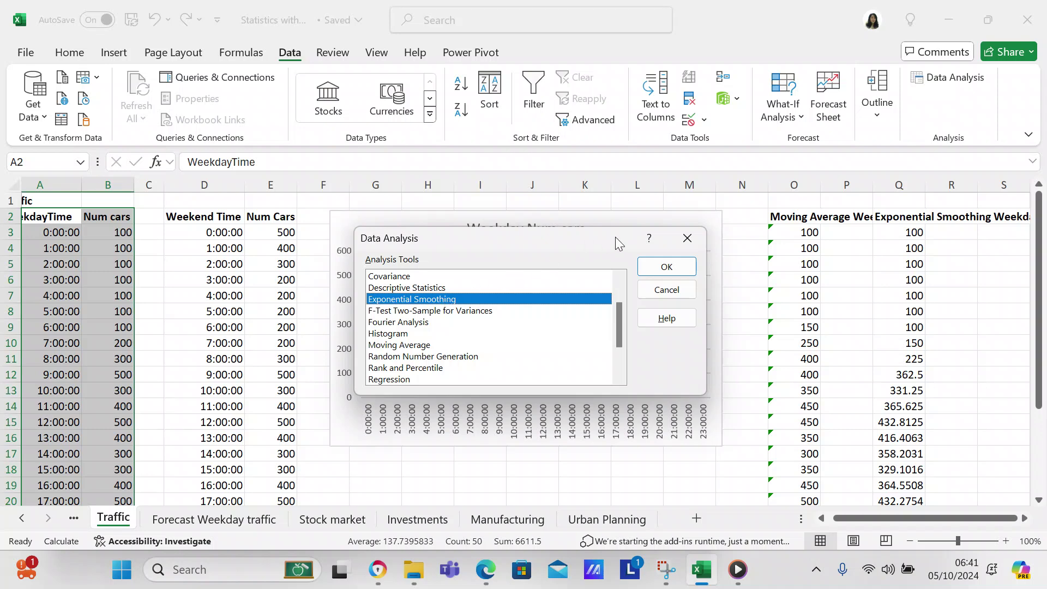
click(674, 271)
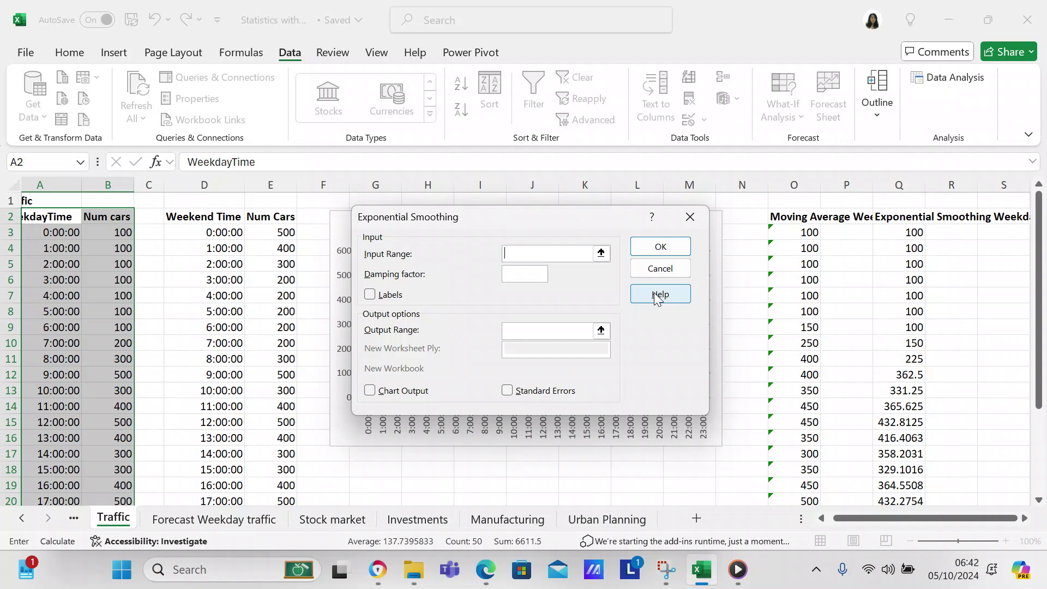
click(670, 270)
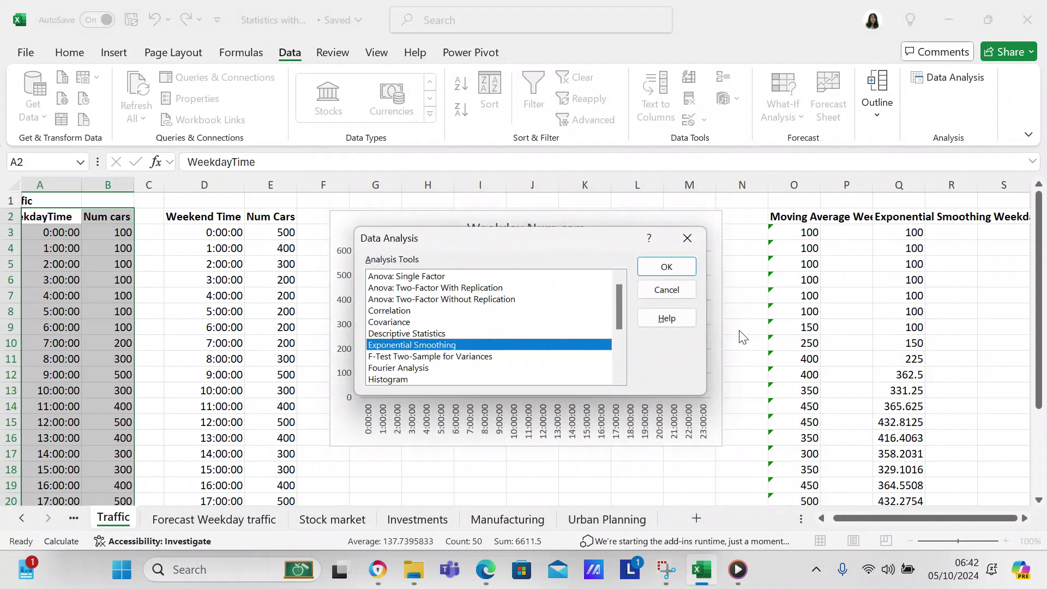
click(665, 290)
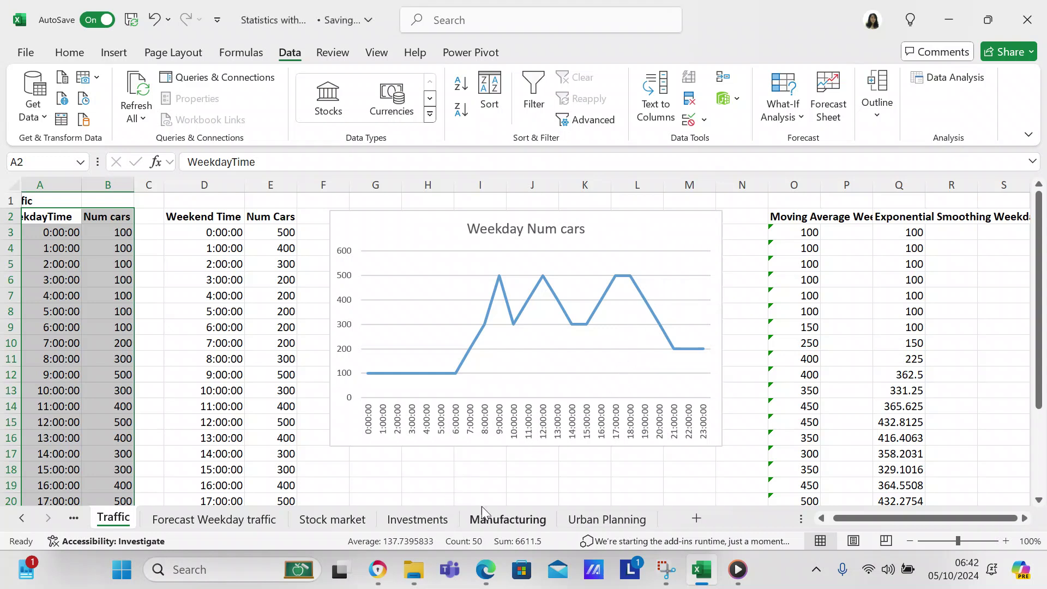
Step: Preview a forecast worksheet for the selected weekday traffic data on the Traffic sheet, and dismiss it without creating the worksheet
click(274, 524)
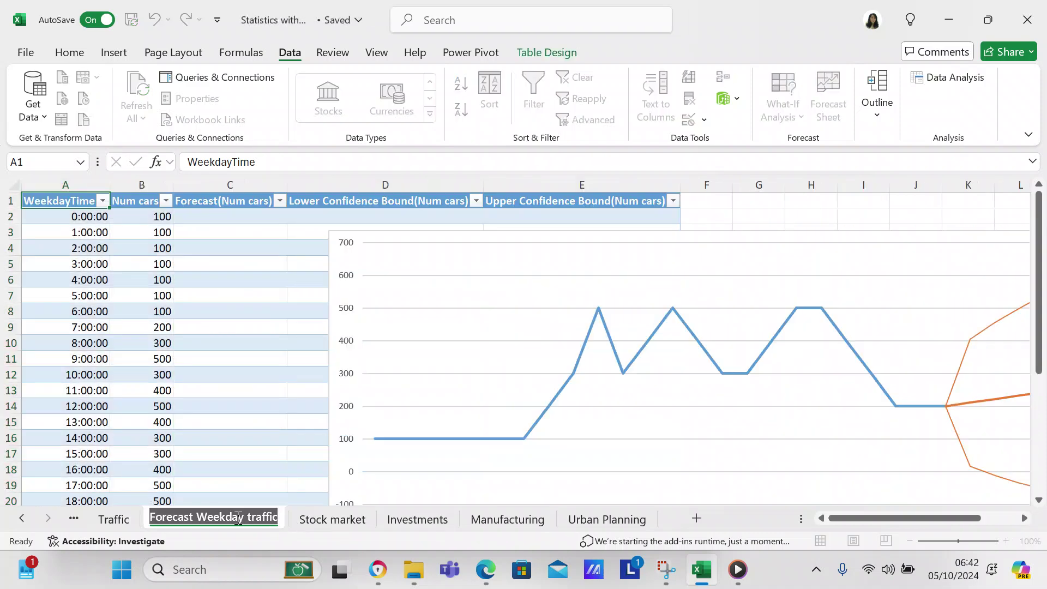
click(113, 521)
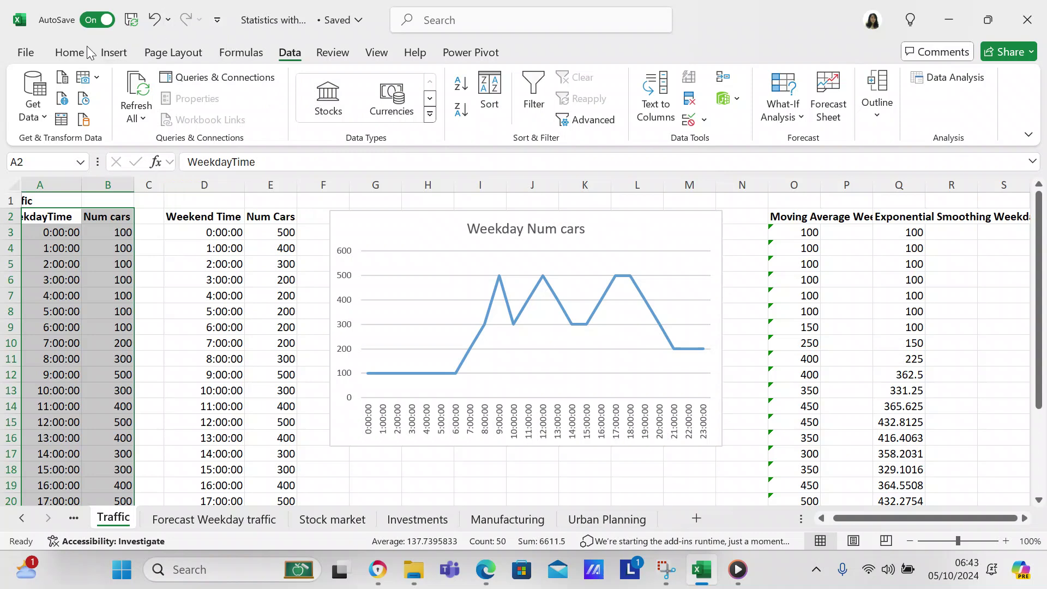
click(71, 53)
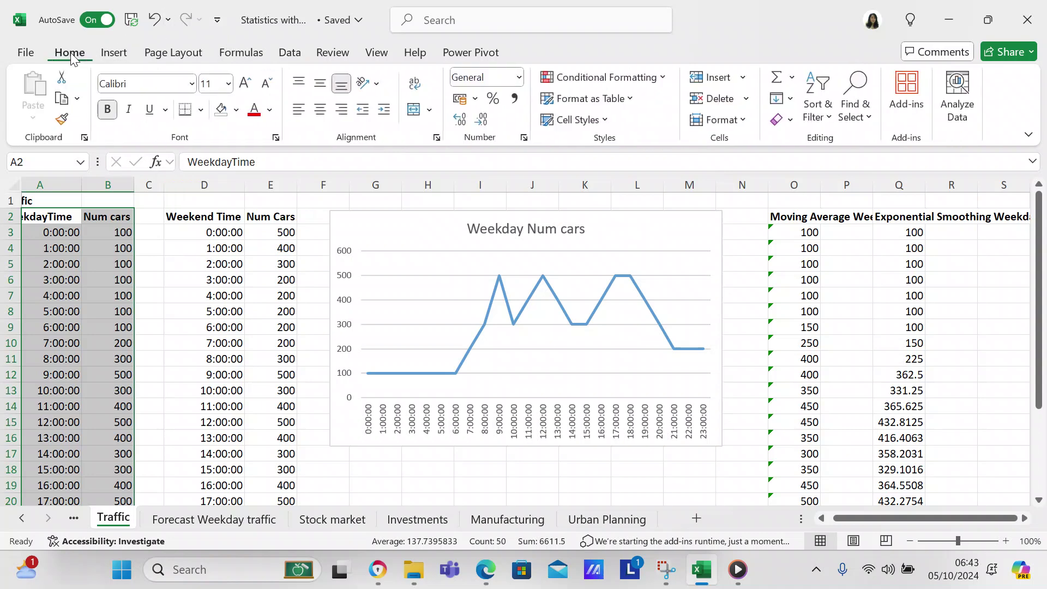
click(110, 55)
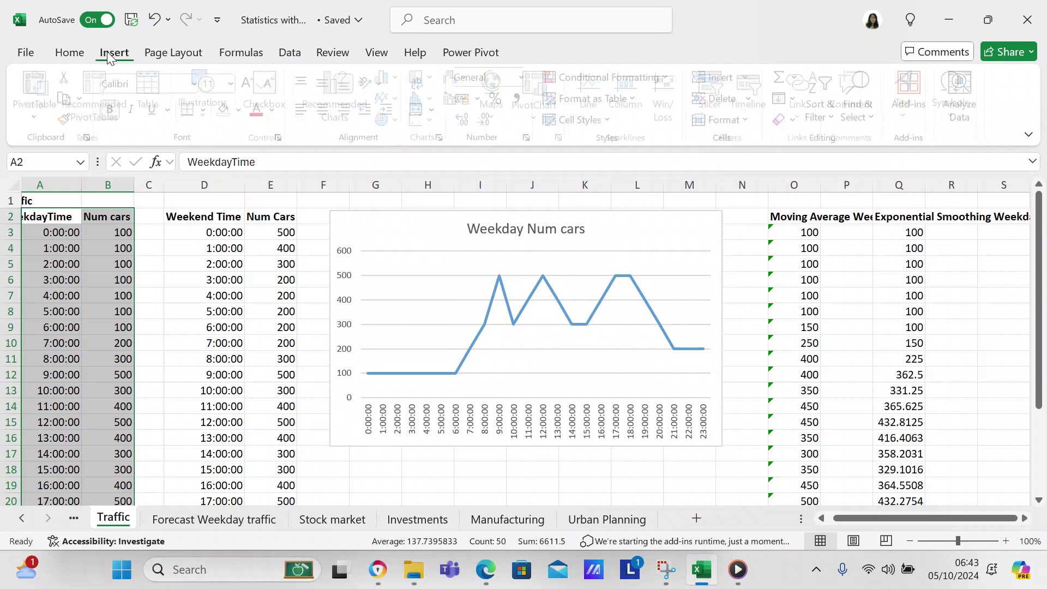
click(163, 55)
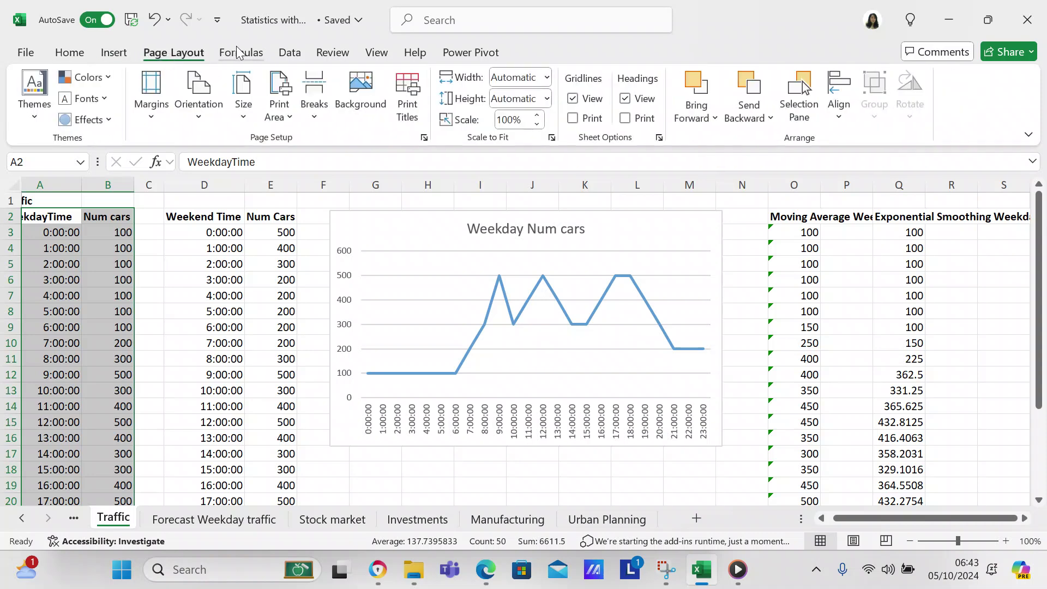
click(237, 52)
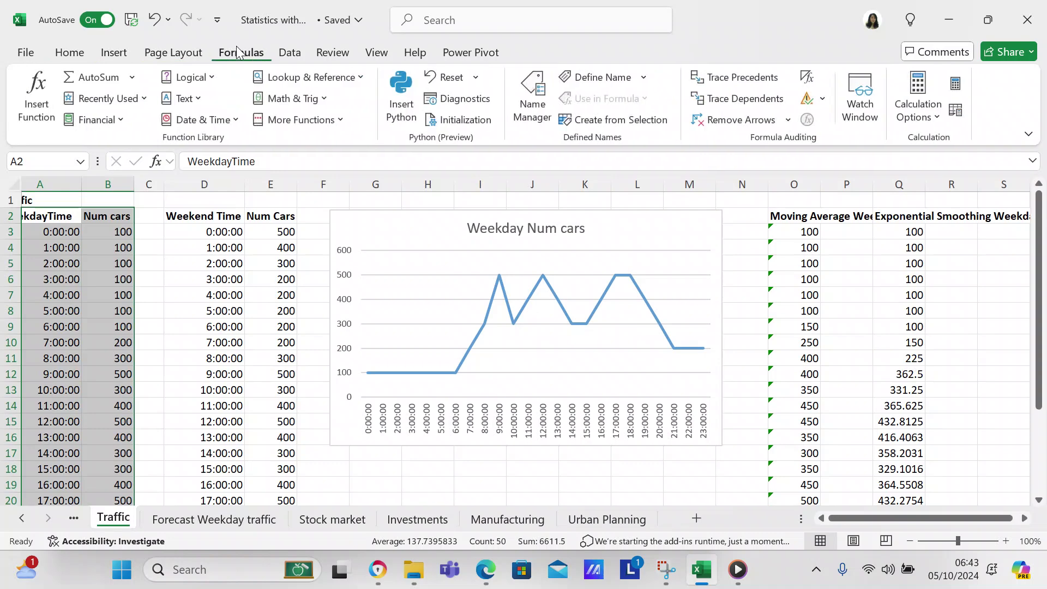
click(292, 55)
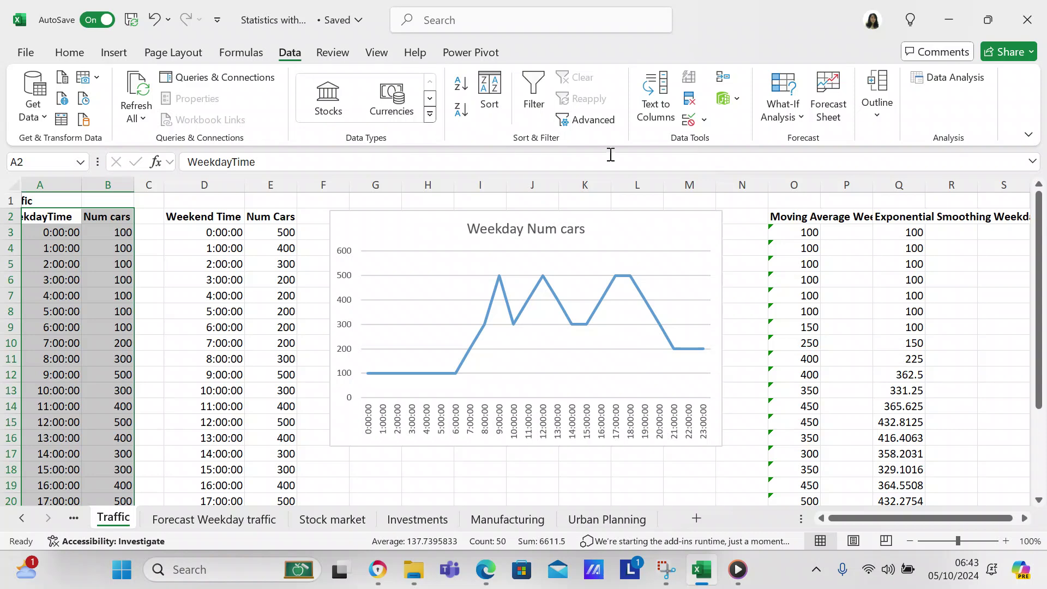
click(829, 123)
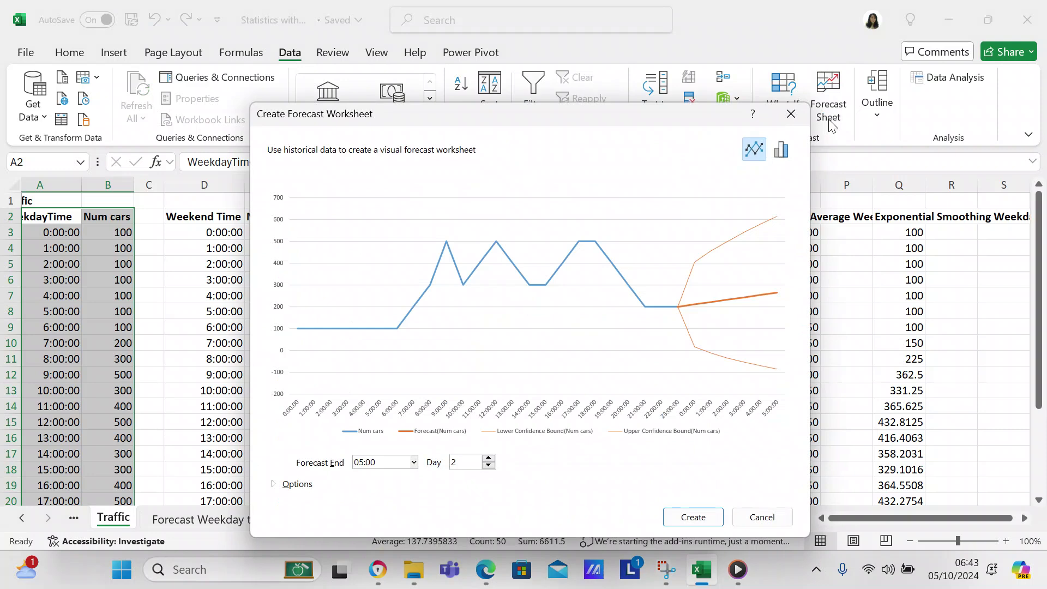
click(761, 518)
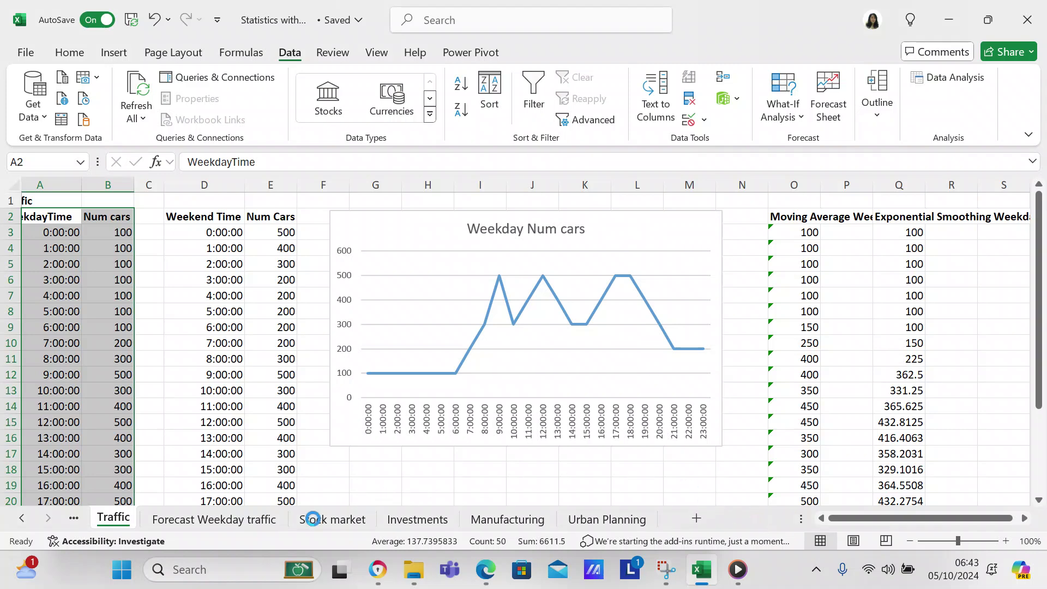
Step: Examine the forecast chart with its lower and upper confidence bounds on the Forecast Weekday traffic sheet
click(240, 524)
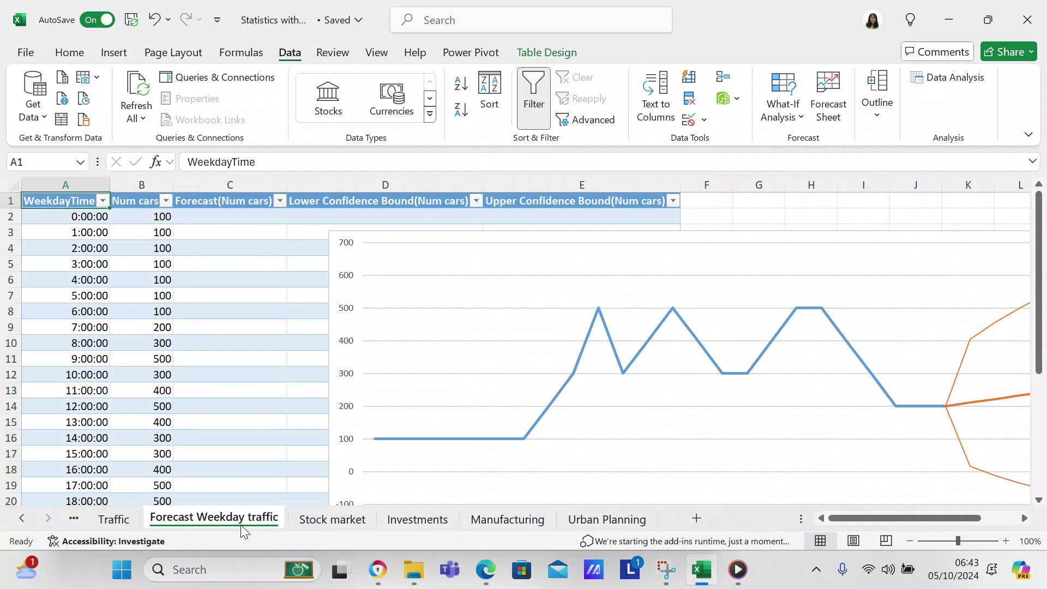
click(1024, 518)
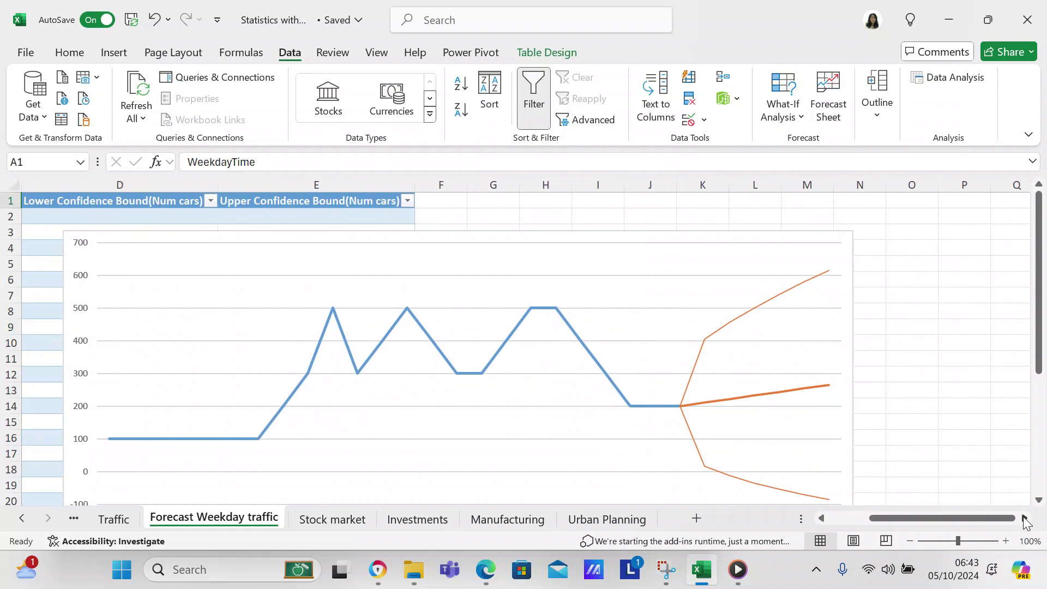
click(1024, 518)
drag(1038, 327, 1043, 413)
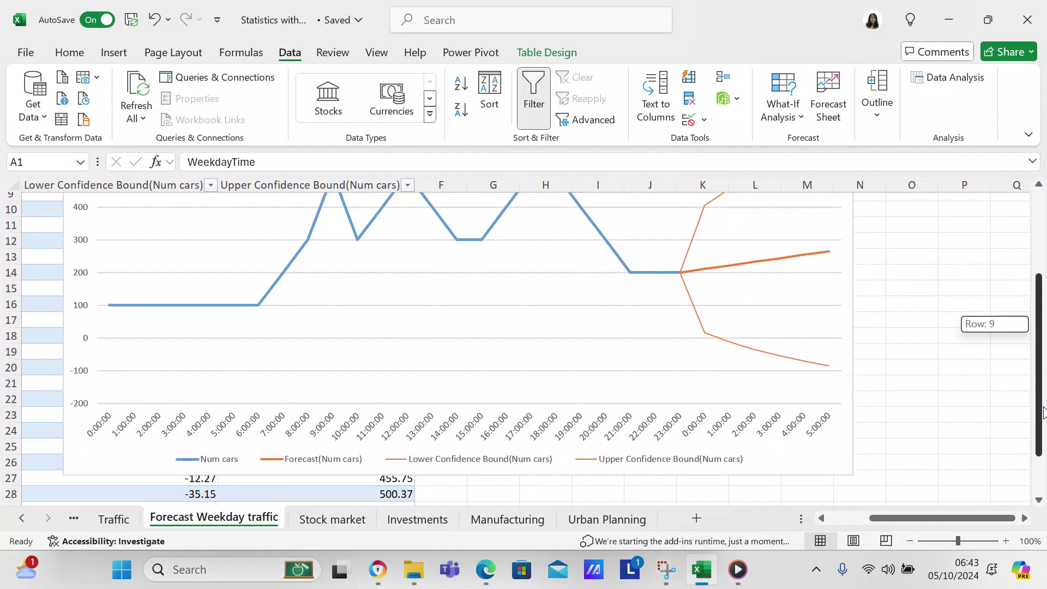
drag(1043, 412, 1044, 372)
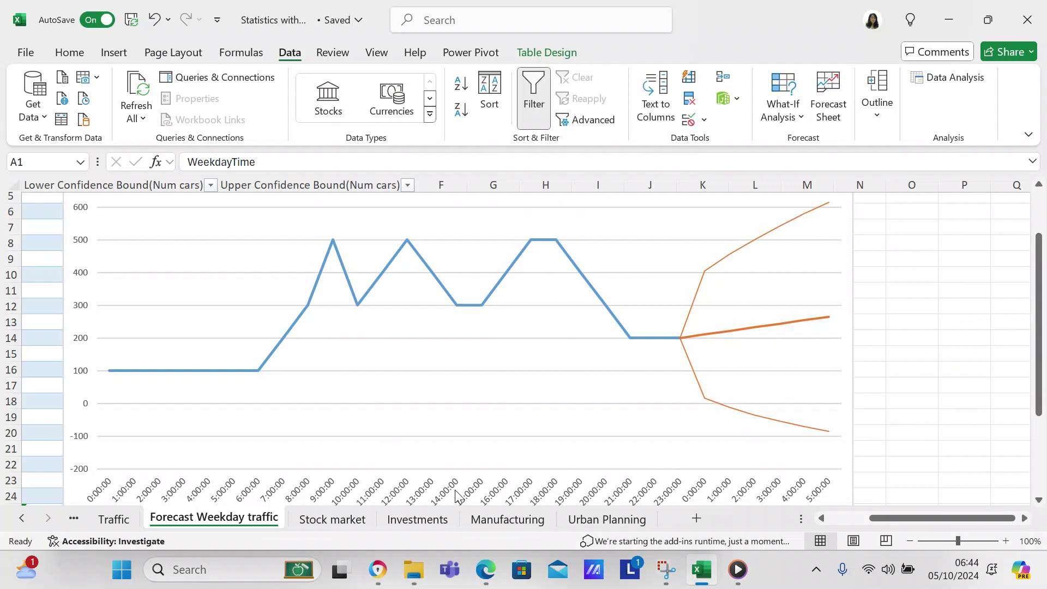
Step: Return to the Traffic sheet, clear the weekday data selection, and view the Weekday Num cars line chart
click(121, 524)
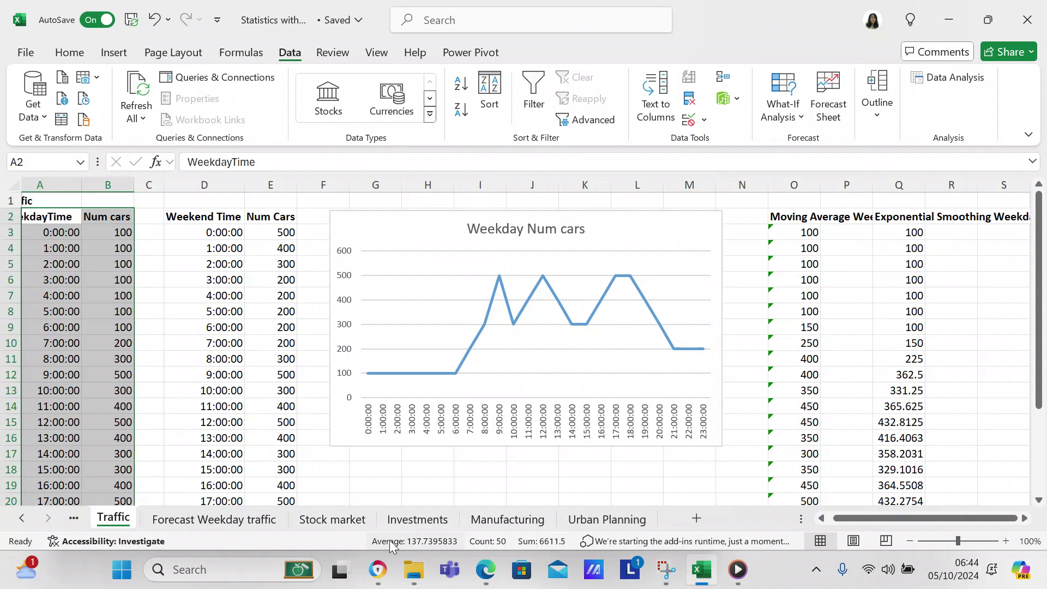
click(453, 472)
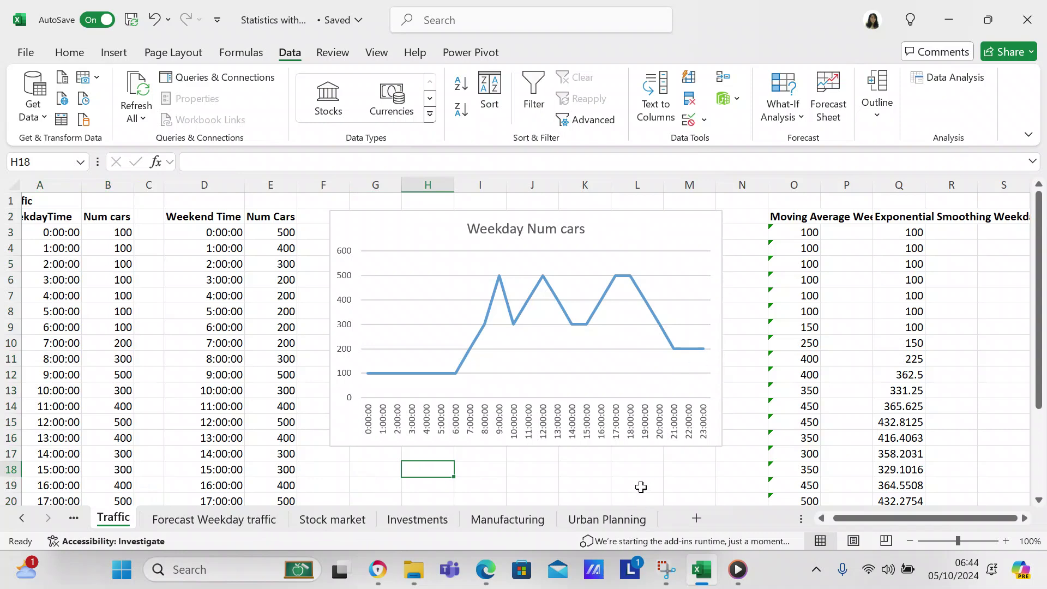
click(636, 469)
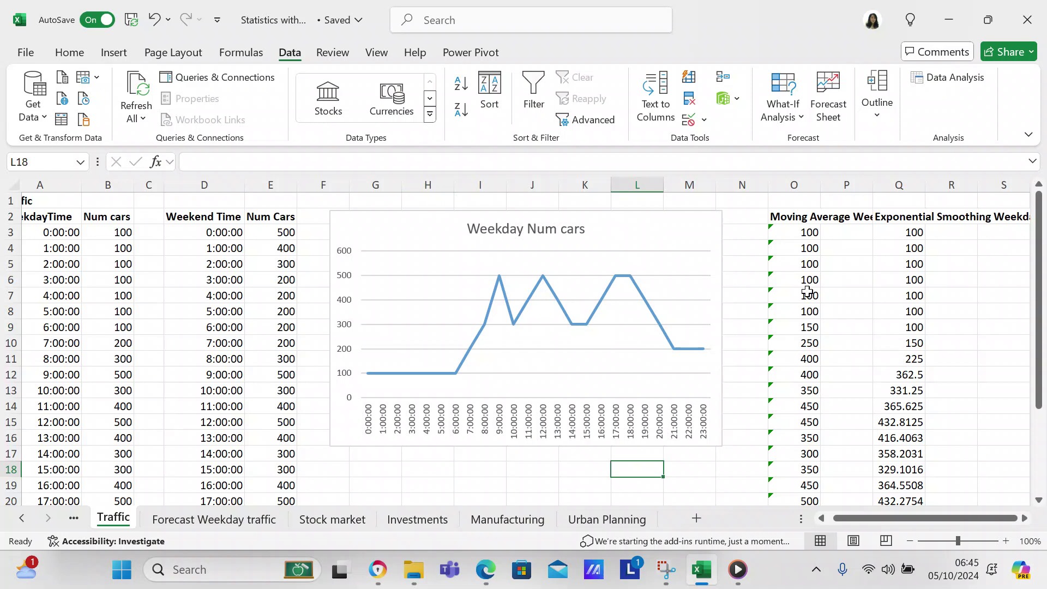
Step: Examine the moving average formulas for weekday traffic cell by cell from O3 to O9
click(801, 234)
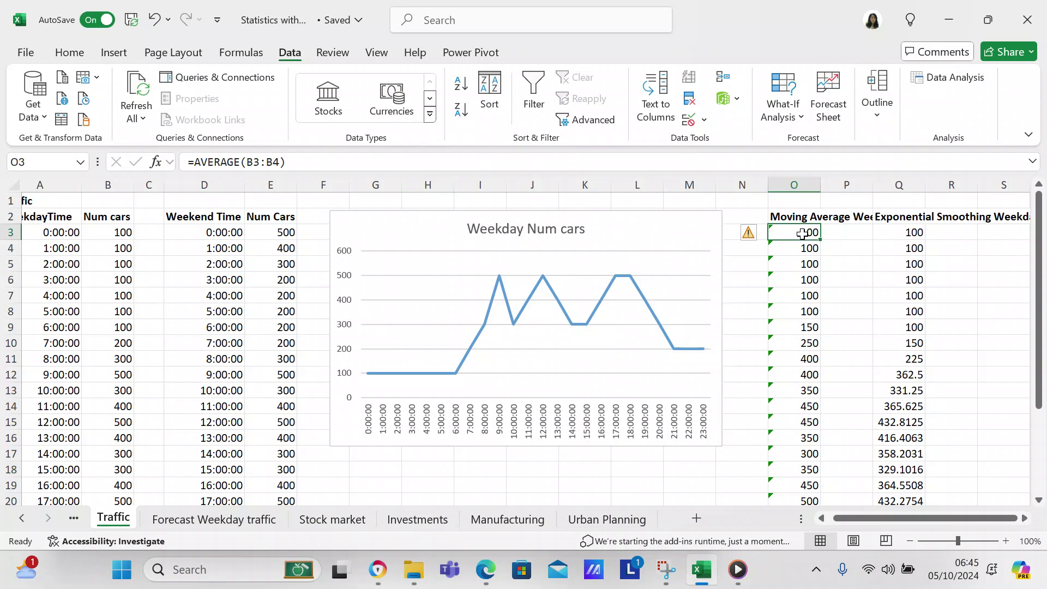
key(Down)
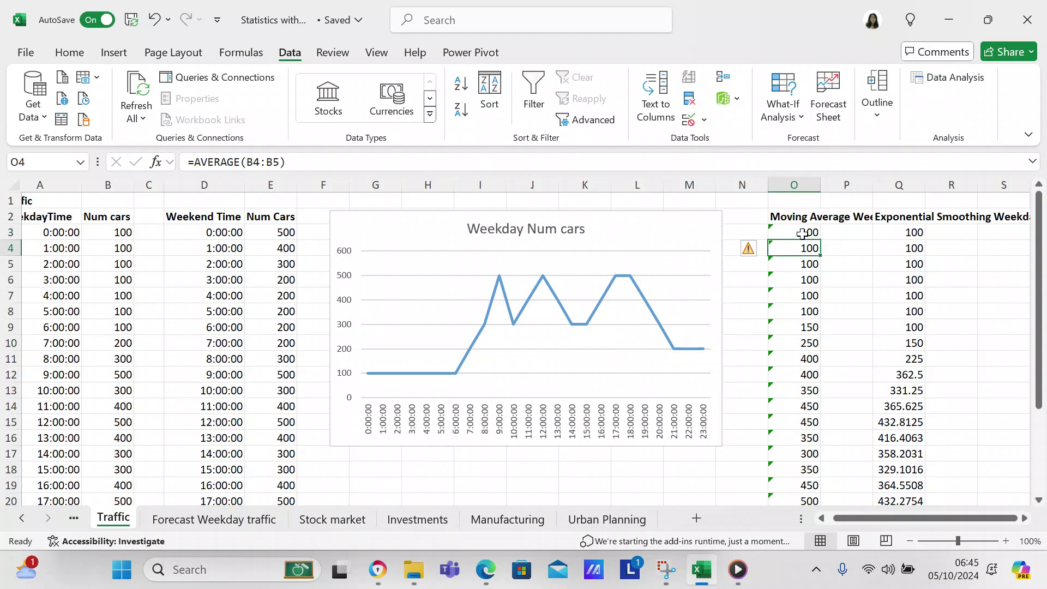
key(Down)
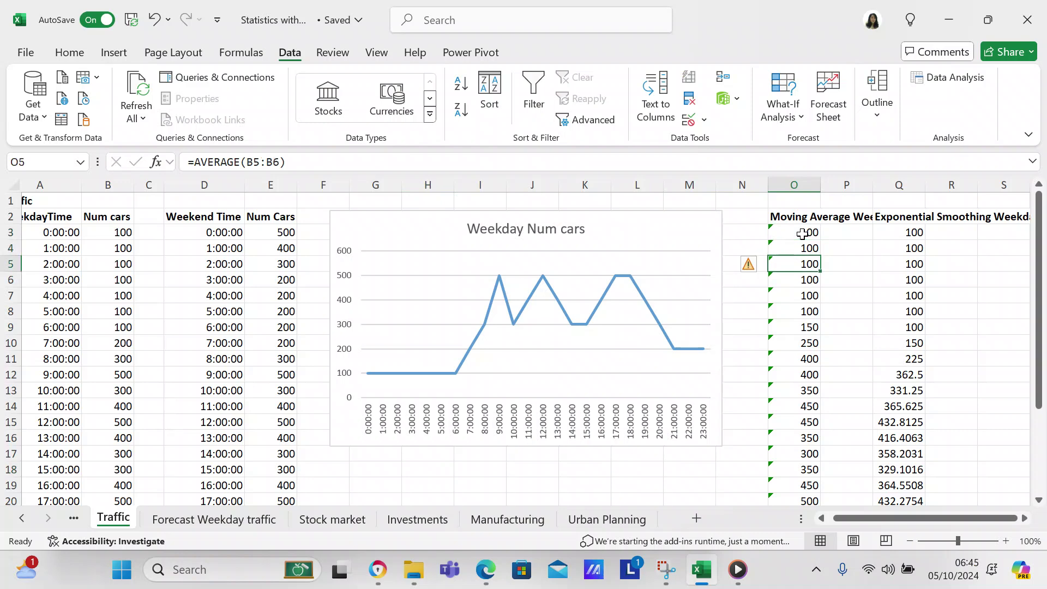
key(Down)
key(Down)
key(Down)
key(Down)
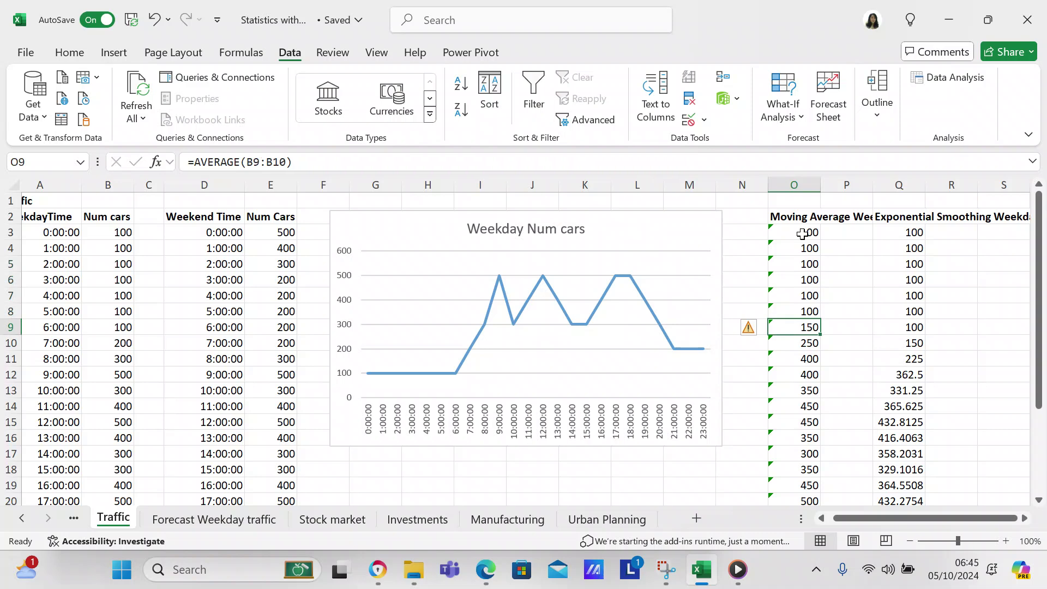
Step: Examine the exponential smoothing formulas for weekday traffic in Q3 and Q4, and finish on an empty cell below the chart
click(912, 228)
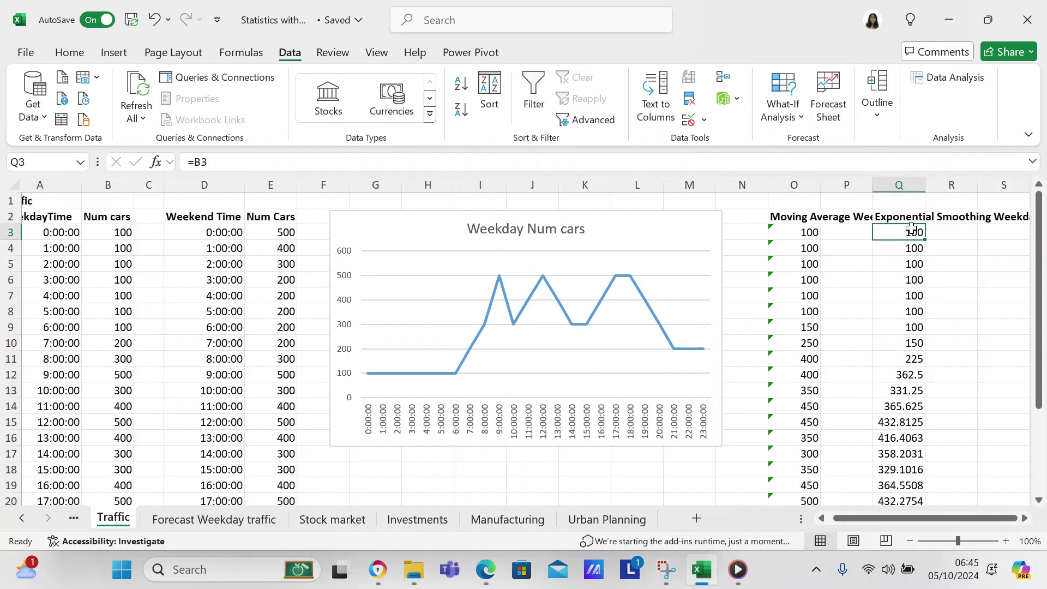
key(Down)
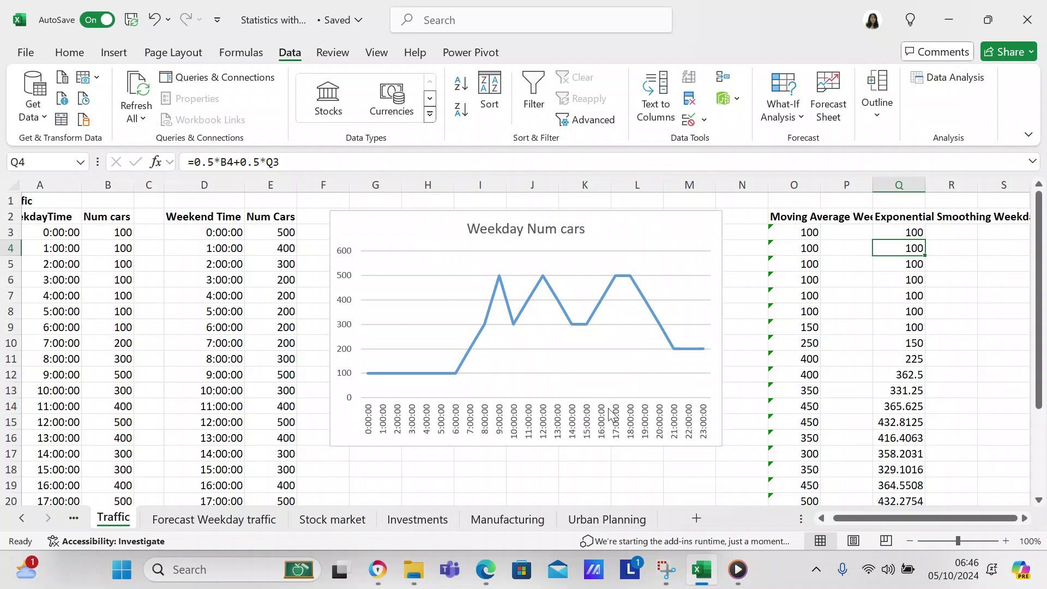
click(553, 467)
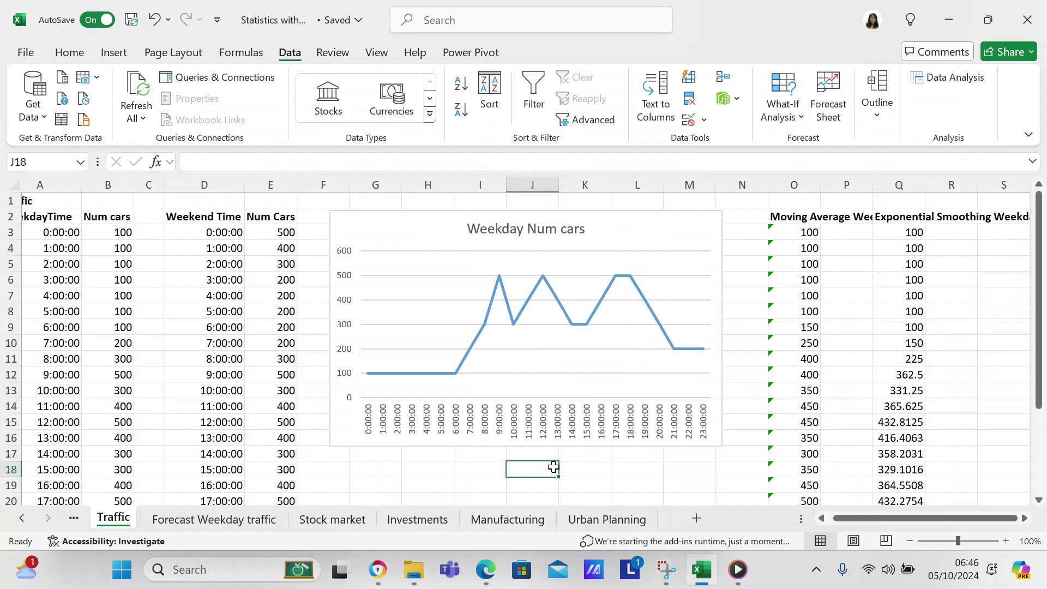